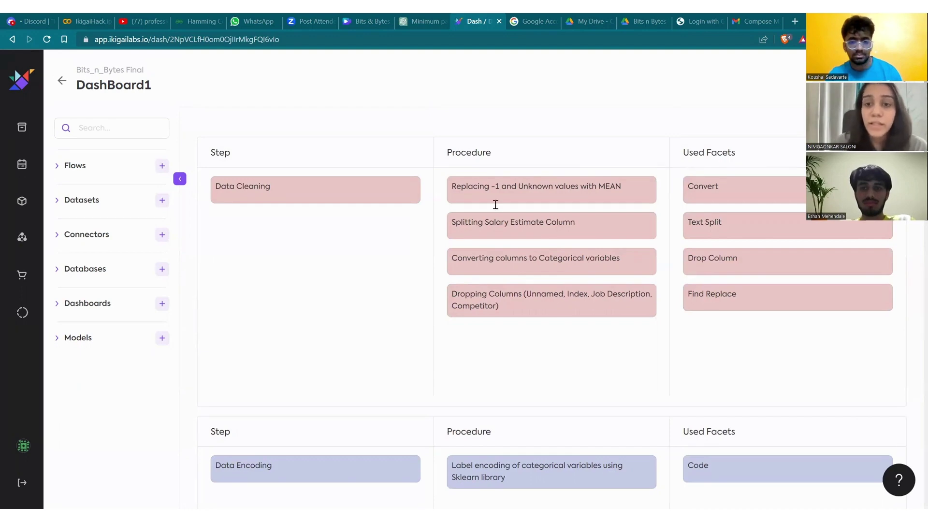
Scroll through the dashboard's Step, Procedure and Used Facets cards down to the Cleaning Training Data table.
{"action": "scroll", "coordinate": [472, 222], "scroll_direction": "down", "scroll_amount": 3}
{"action": "scroll", "coordinate": [473, 221], "scroll_direction": "down", "scroll_amount": 2}
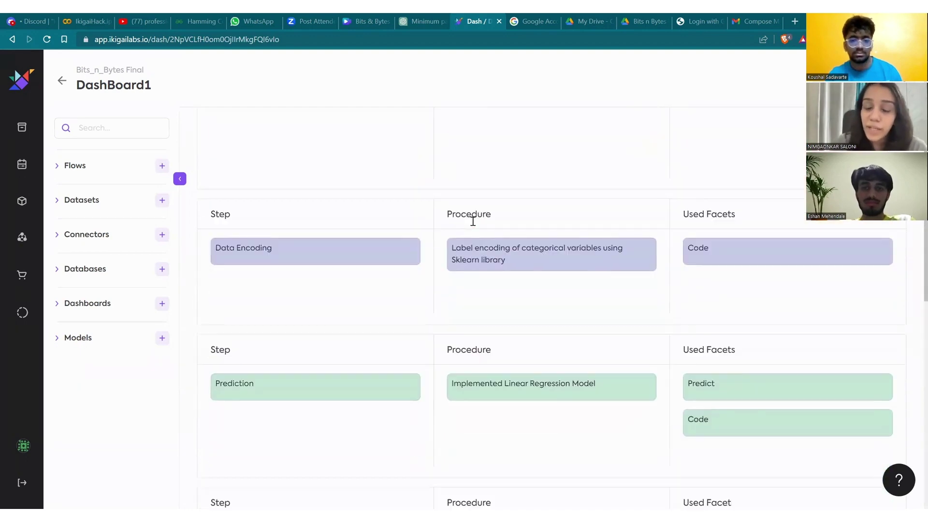
{"action": "scroll", "coordinate": [472, 221], "scroll_direction": "down", "scroll_amount": 3}
{"action": "scroll", "coordinate": [473, 221], "scroll_direction": "up", "scroll_amount": 7}
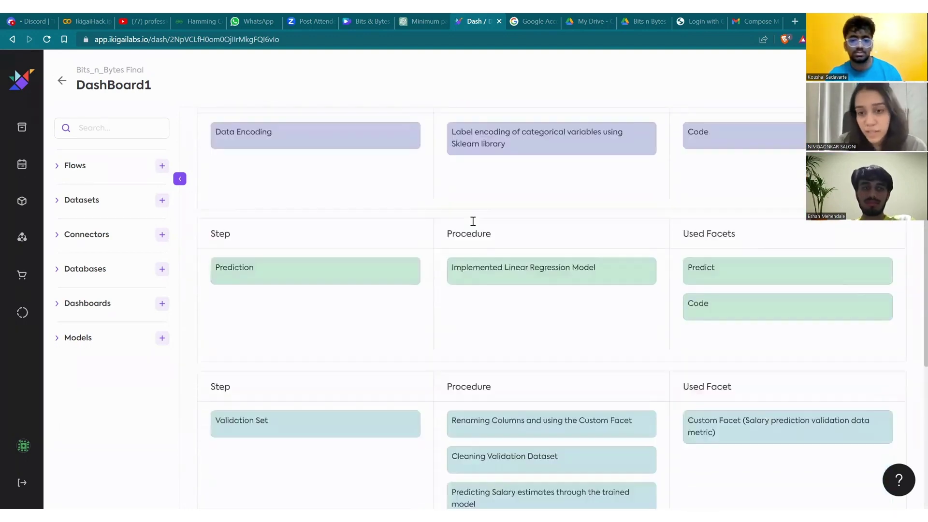
{"action": "scroll", "coordinate": [473, 221], "scroll_direction": "up", "scroll_amount": 1}
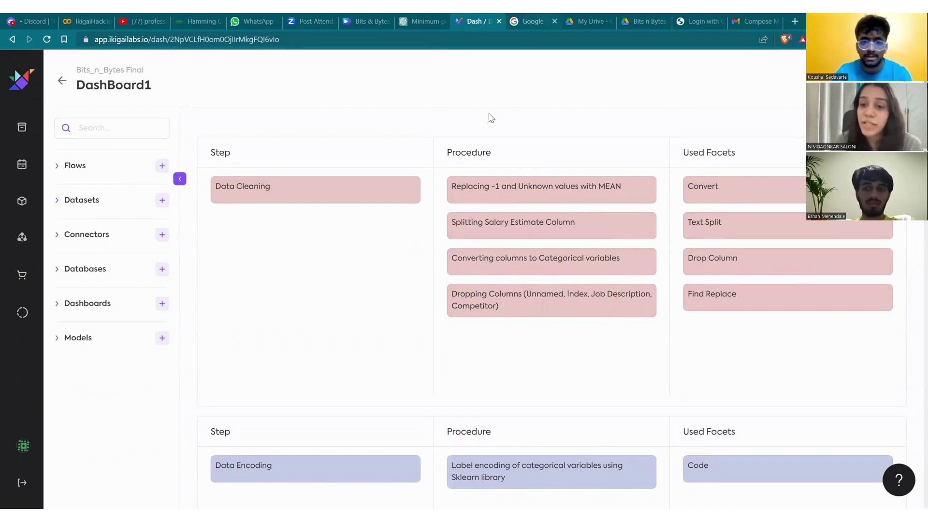
{"action": "scroll", "coordinate": [492, 118], "scroll_direction": "down", "scroll_amount": 1}
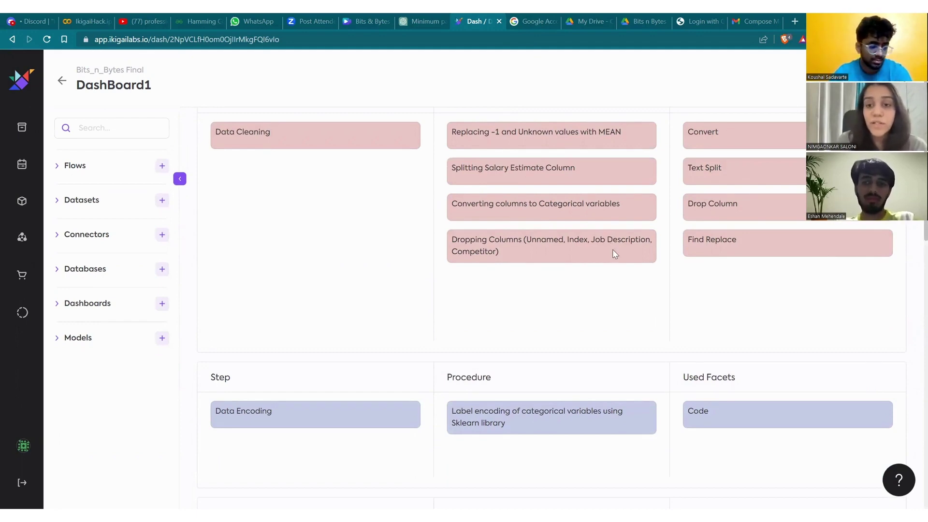
{"action": "scroll", "coordinate": [614, 250], "scroll_direction": "down", "scroll_amount": 1}
{"action": "scroll", "coordinate": [617, 251], "scroll_direction": "up", "scroll_amount": 1}
{"action": "scroll", "coordinate": [619, 255], "scroll_direction": "up", "scroll_amount": 1}
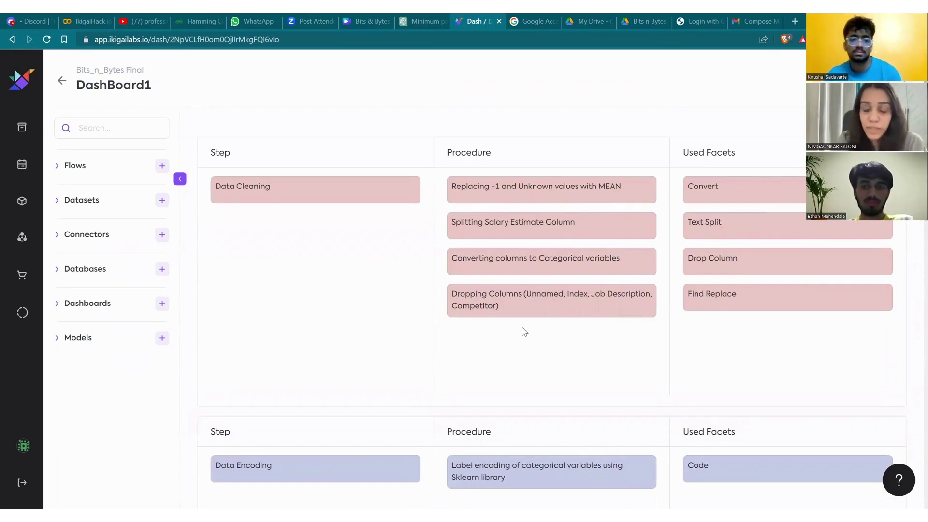
{"action": "scroll", "coordinate": [507, 298], "scroll_direction": "down", "scroll_amount": 5}
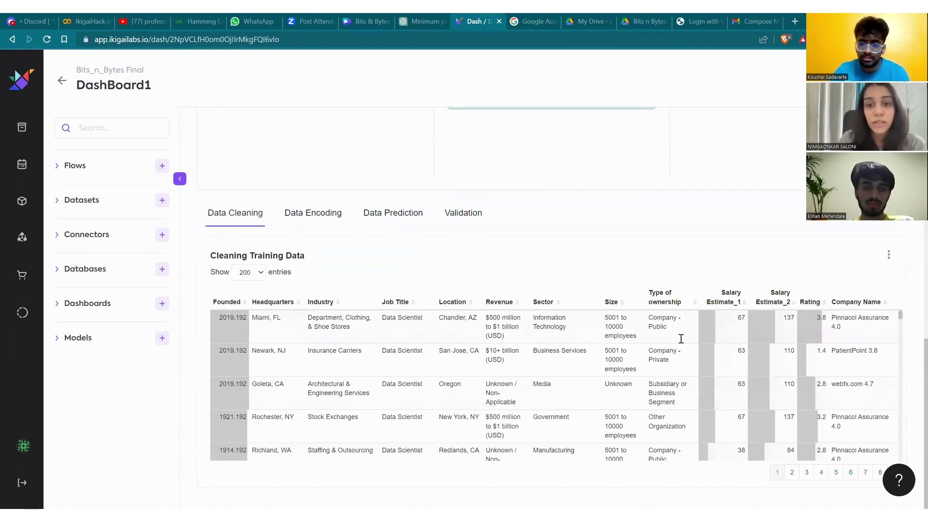
Show the Label Encoding of Training Data table, then go back to the Bits_n_Bytes Final project.
{"action": "left_click", "coordinate": [319, 219]}
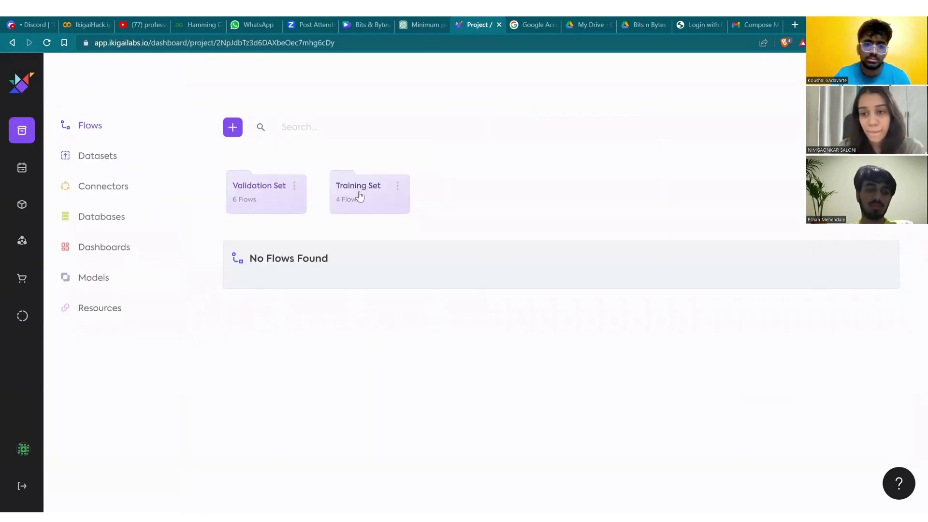
{"action": "left_click", "coordinate": [358, 197]}
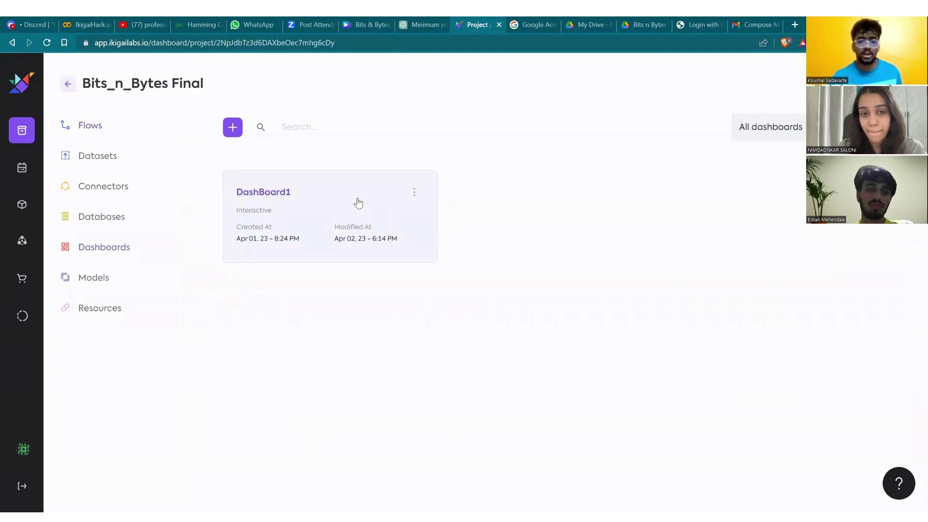
Open the Training Set flow '(1) Removing -1 And Null Values' and preview Training data entering drop columns.
{"action": "left_click", "coordinate": [141, 159]}
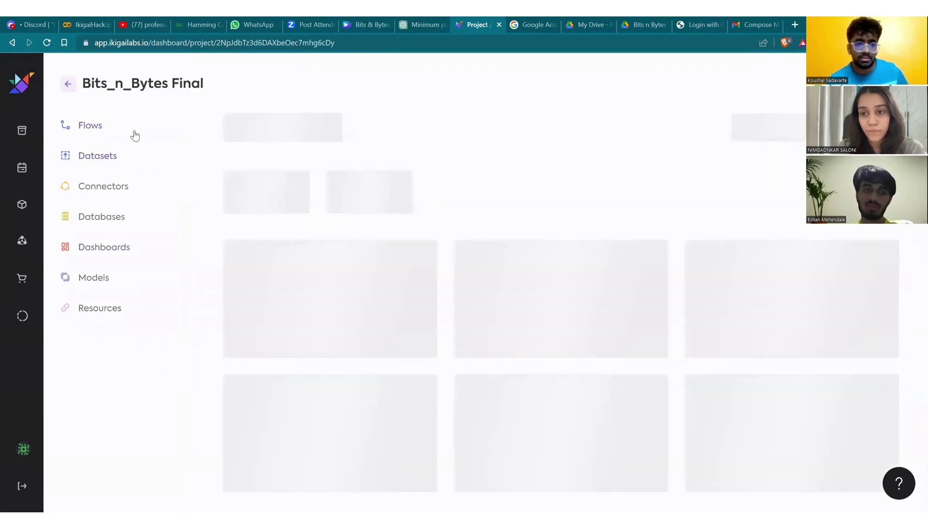
{"action": "left_click", "coordinate": [370, 191]}
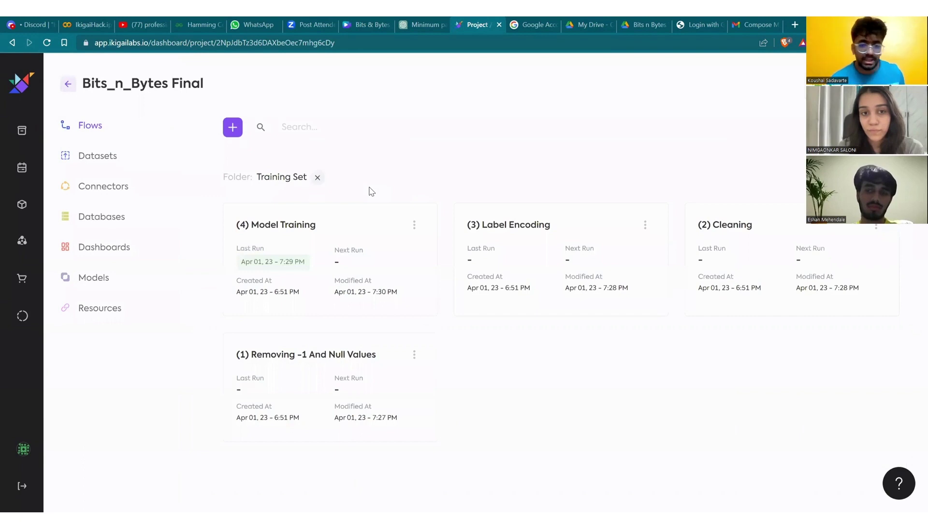
{"action": "left_click", "coordinate": [353, 355]}
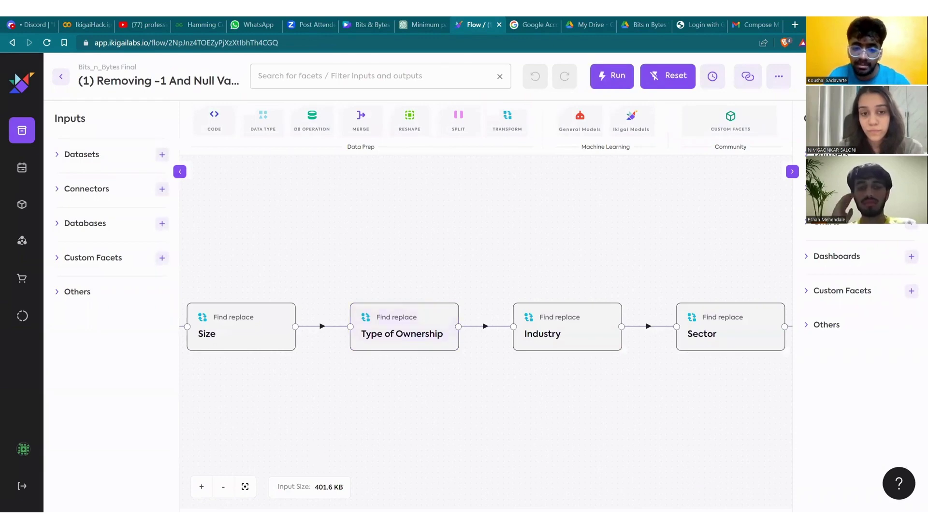
{"action": "scroll", "coordinate": [595, 420], "scroll_direction": "left", "scroll_amount": 10}
{"action": "scroll", "coordinate": [642, 405], "scroll_direction": "left", "scroll_amount": 15}
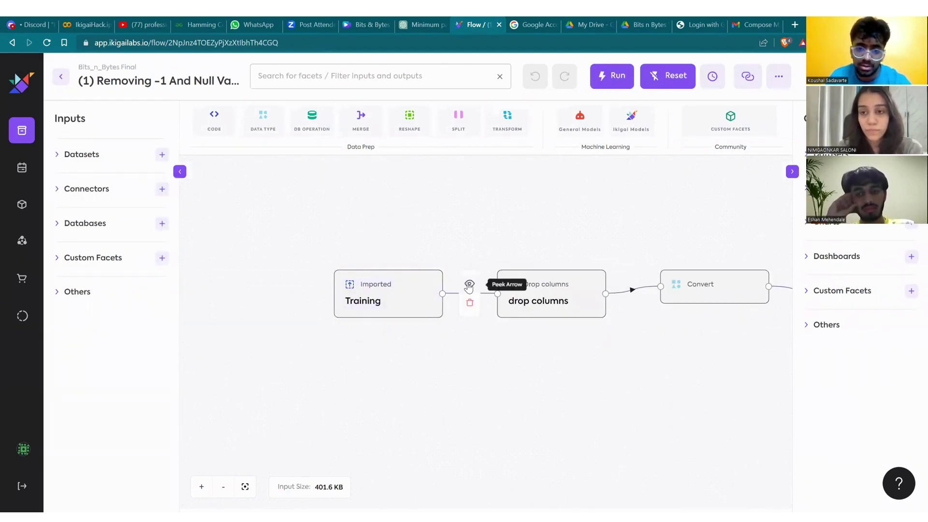
{"action": "left_click", "coordinate": [469, 287]}
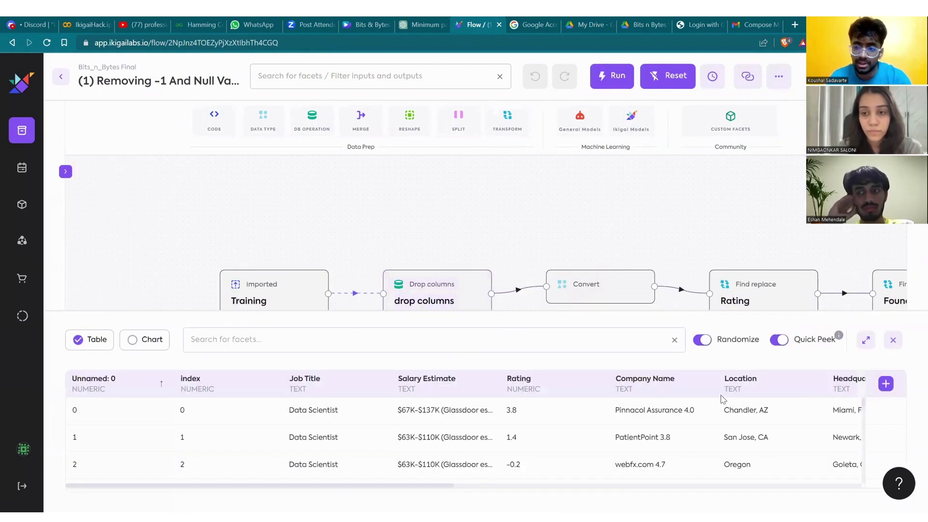
{"action": "left_click", "coordinate": [762, 484]}
{"action": "scroll", "coordinate": [796, 424], "scroll_direction": "down", "scroll_amount": 5}
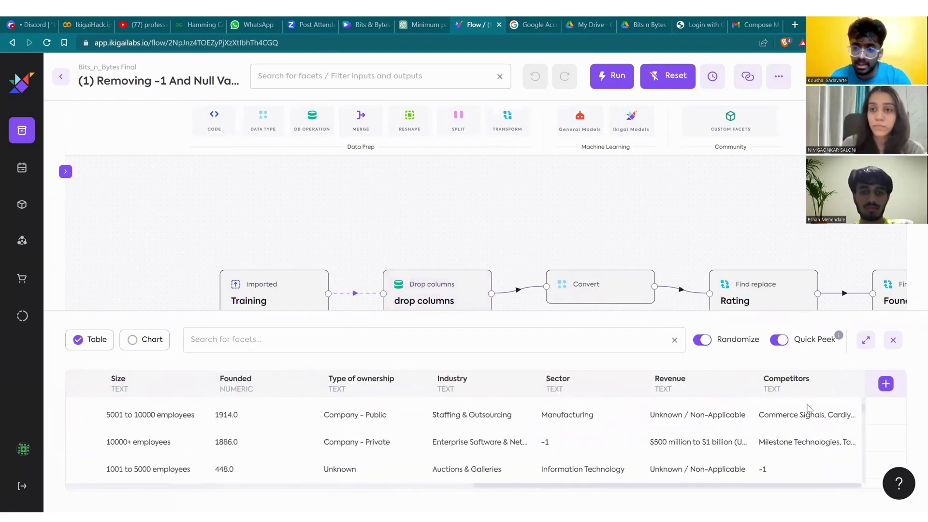
{"action": "scroll", "coordinate": [792, 430], "scroll_direction": "down", "scroll_amount": 5}
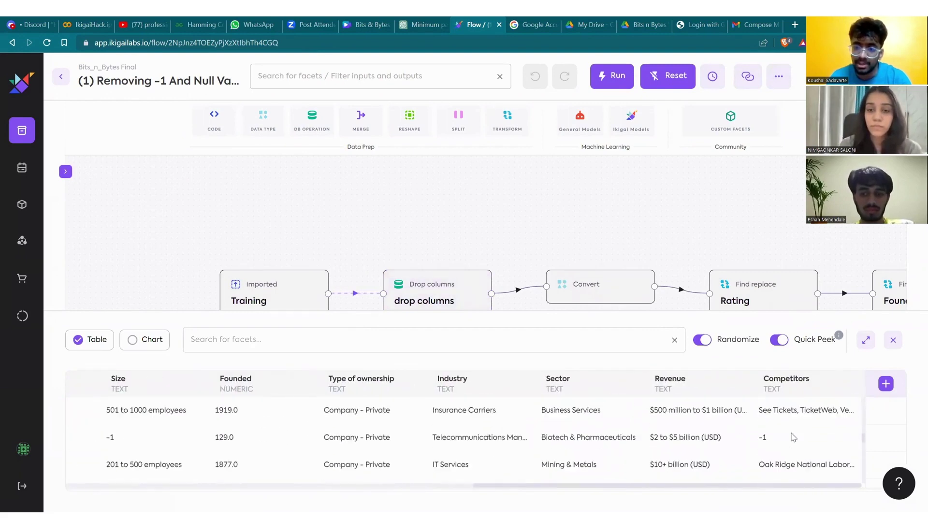
{"action": "scroll", "coordinate": [795, 437], "scroll_direction": "down", "scroll_amount": 4}
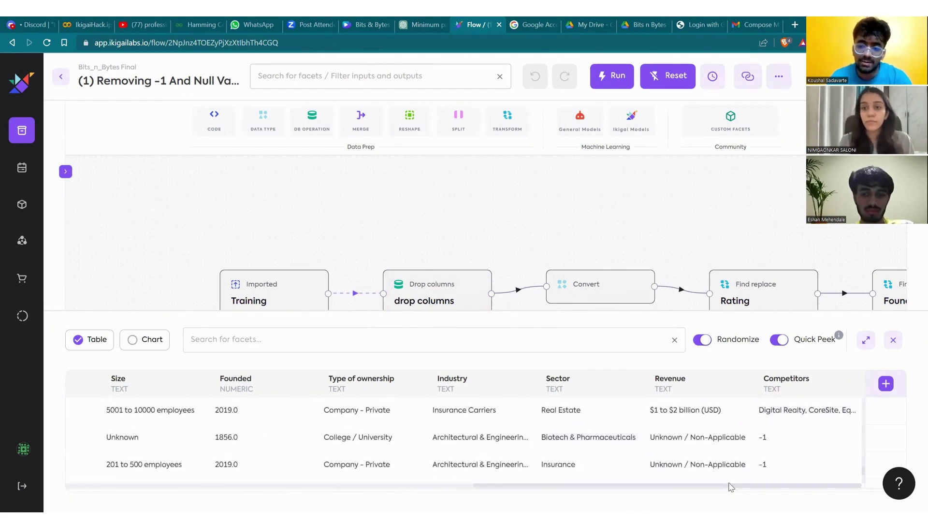
{"action": "left_click_drag", "start_coordinate": [727, 487], "coordinate": [703, 492]}
{"action": "scroll", "coordinate": [703, 492], "scroll_direction": "left", "scroll_amount": 15}
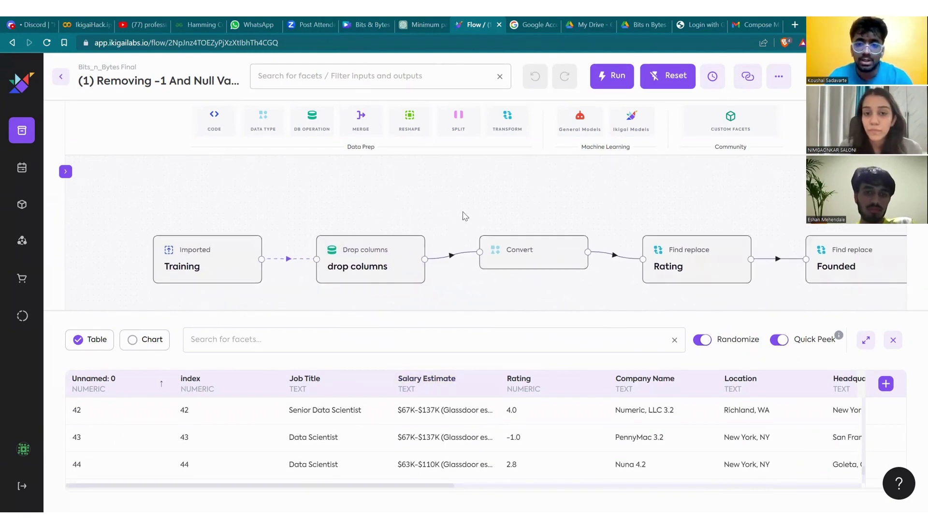
{"action": "scroll", "coordinate": [510, 212], "scroll_direction": "right", "scroll_amount": 5}
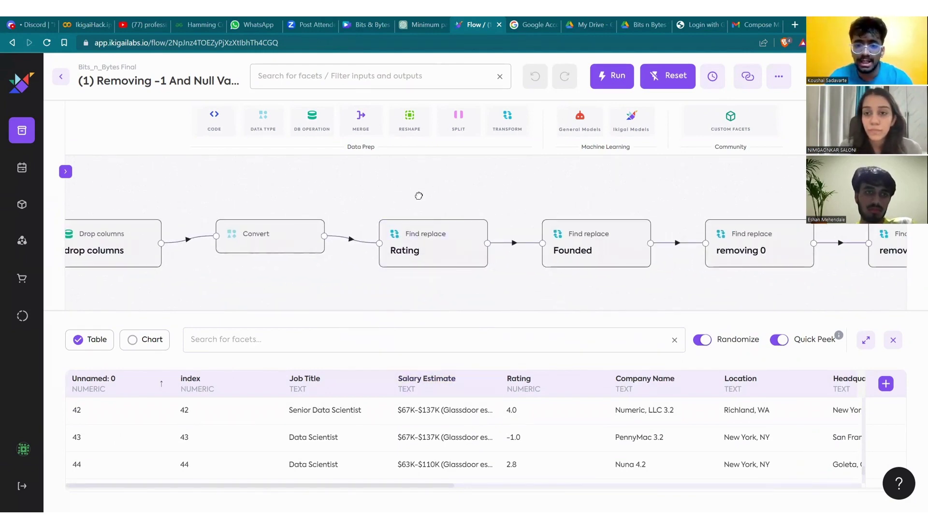
{"action": "scroll", "coordinate": [421, 204], "scroll_direction": "left", "scroll_amount": 2}
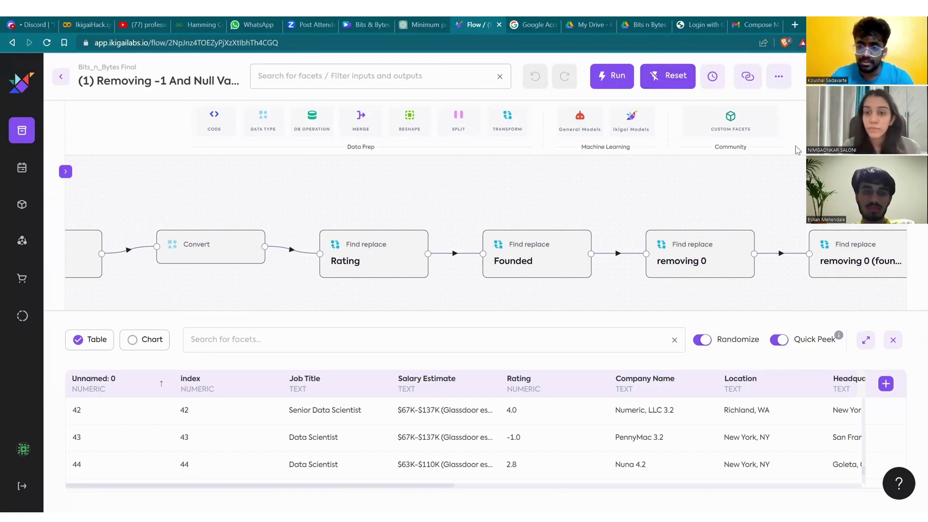
{"action": "scroll", "coordinate": [667, 186], "scroll_direction": "right", "scroll_amount": 10}
{"action": "scroll", "coordinate": [586, 193], "scroll_direction": "right", "scroll_amount": 8}
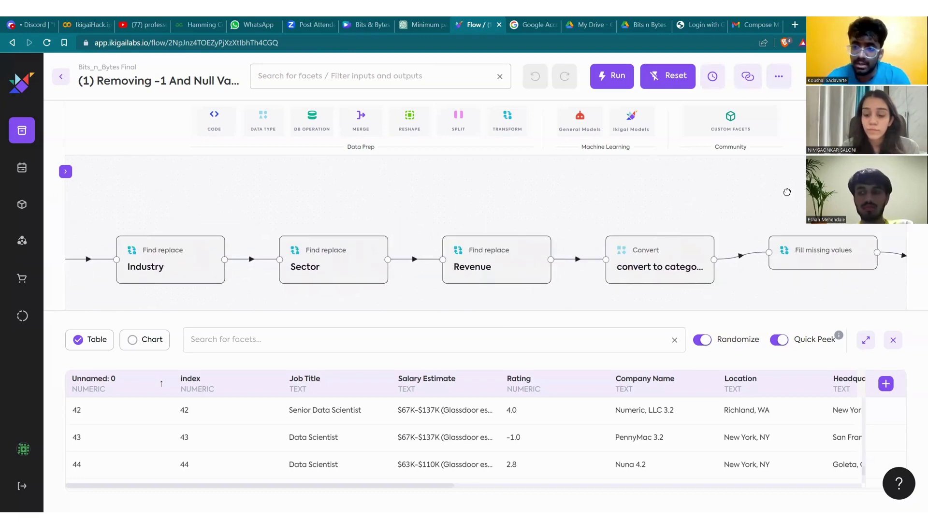
{"action": "mouse_move", "coordinate": [693, 247]}
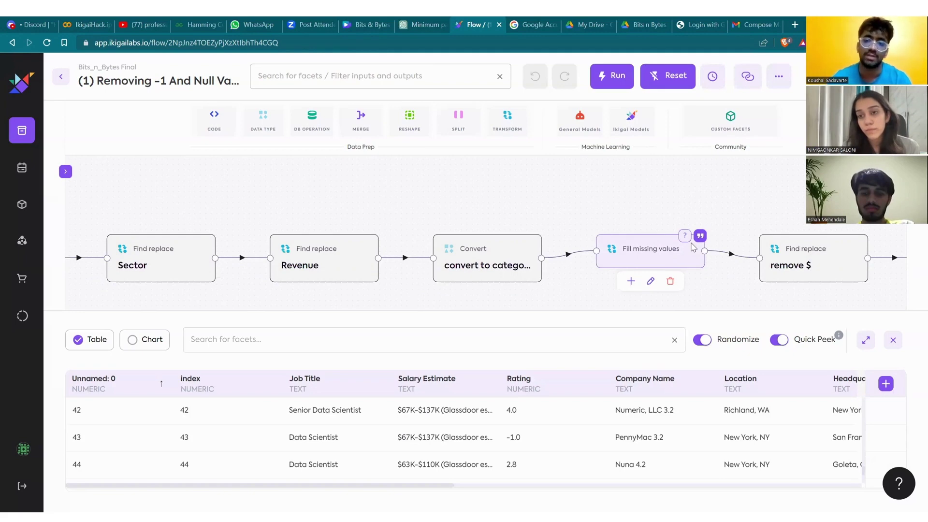
Pan across the flow past the remove K and Salary Estimate text split steps.
{"action": "scroll", "coordinate": [740, 190], "scroll_direction": "right", "scroll_amount": 2}
{"action": "scroll", "coordinate": [762, 193], "scroll_direction": "left", "scroll_amount": 4}
{"action": "scroll", "coordinate": [773, 217], "scroll_direction": "right", "scroll_amount": 2}
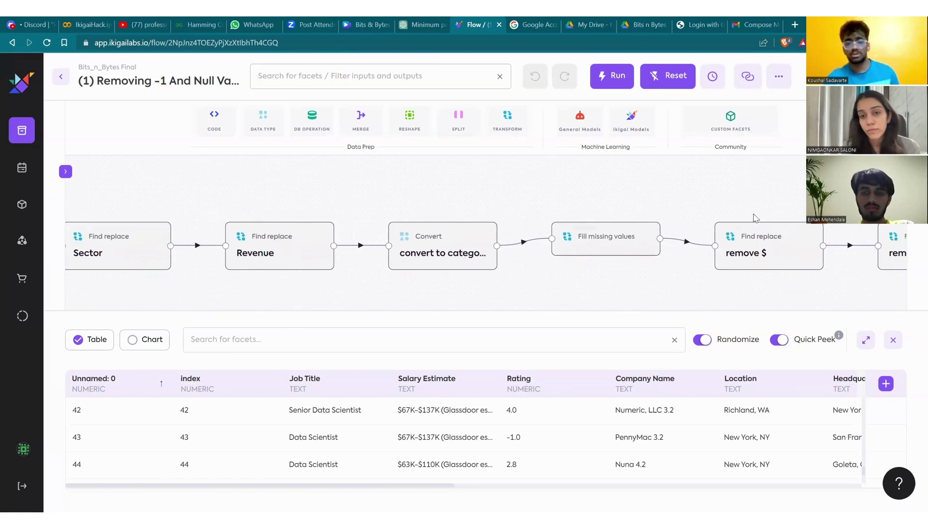
{"action": "scroll", "coordinate": [742, 194], "scroll_direction": "right", "scroll_amount": 3}
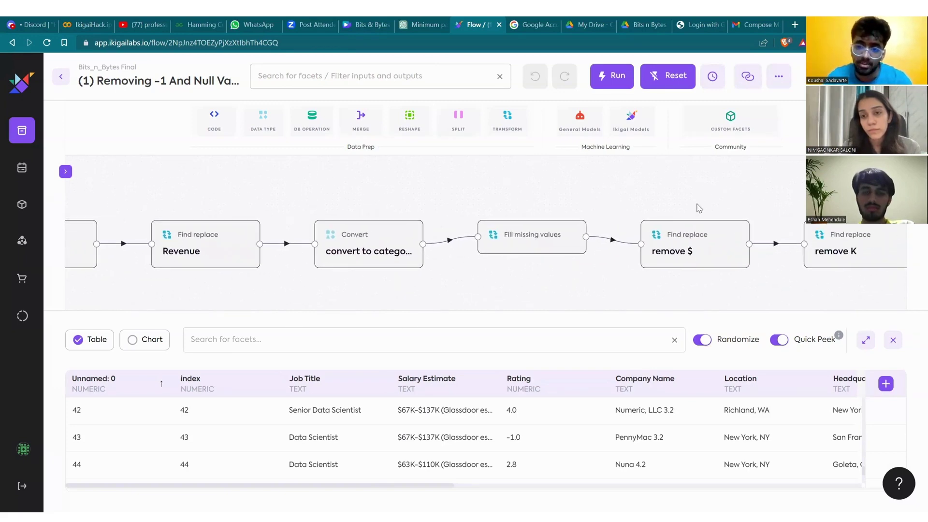
{"action": "left_click_drag", "start_coordinate": [696, 207], "coordinate": [646, 216]}
{"action": "scroll", "coordinate": [650, 203], "scroll_direction": "right", "scroll_amount": 2}
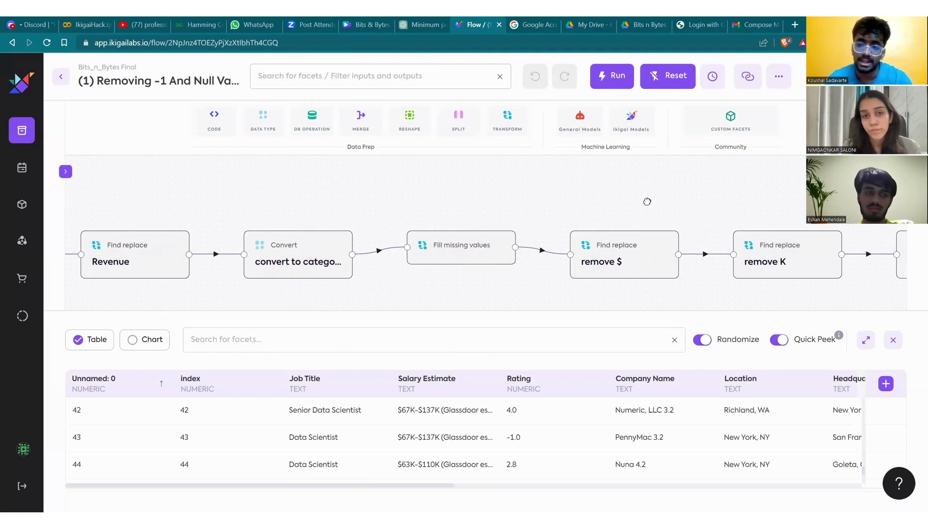
{"action": "left_click_drag", "start_coordinate": [750, 186], "coordinate": [607, 186]}
{"action": "left_click_drag", "start_coordinate": [692, 199], "coordinate": [791, 184]}
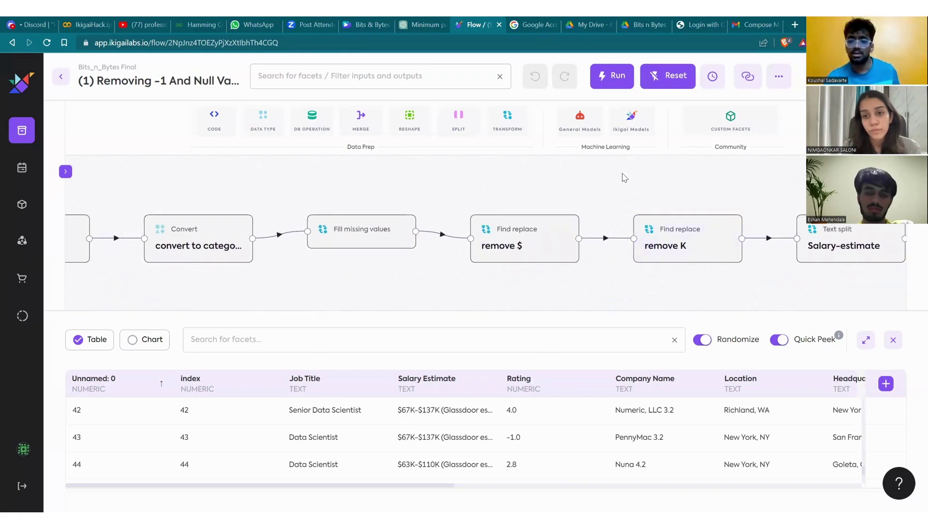
Preview the T_salSp1 export with Salary Estimate_1 and Salary Estimate_2 columns, then return to the flows page.
{"action": "scroll", "coordinate": [725, 227], "scroll_direction": "right", "scroll_amount": 3}
{"action": "scroll", "coordinate": [755, 232], "scroll_direction": "right", "scroll_amount": 3}
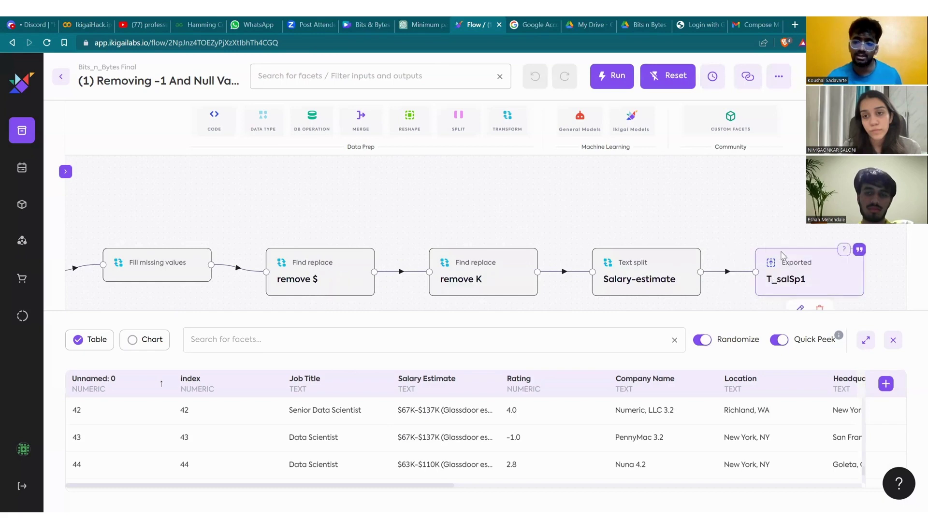
{"action": "left_click", "coordinate": [730, 265]}
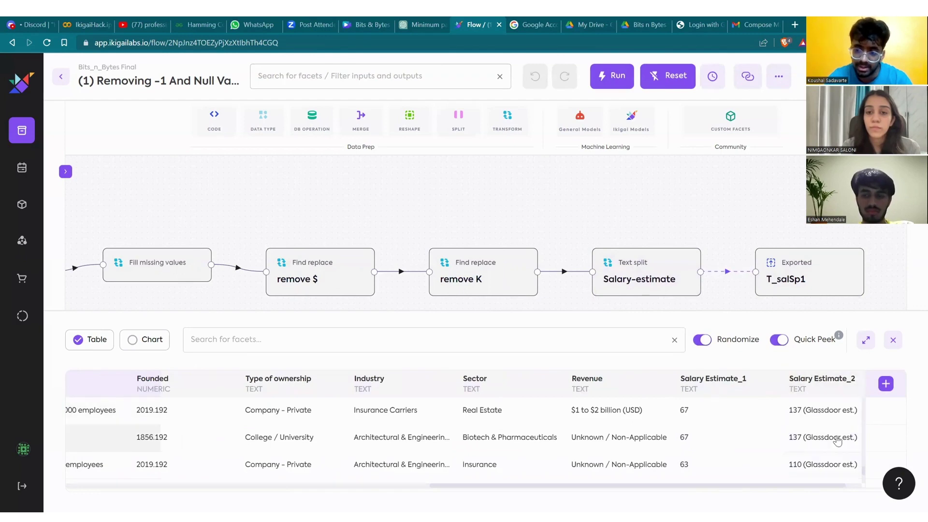
{"action": "left_click", "coordinate": [61, 79]}
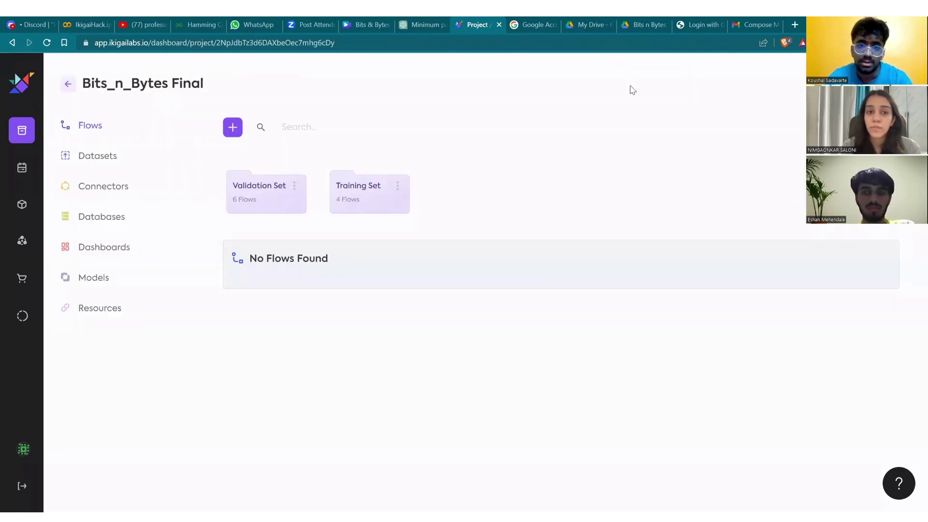
Open the Cleaning flow, preview the data flowing through it, and close the preview.
{"action": "left_click", "coordinate": [753, 255]}
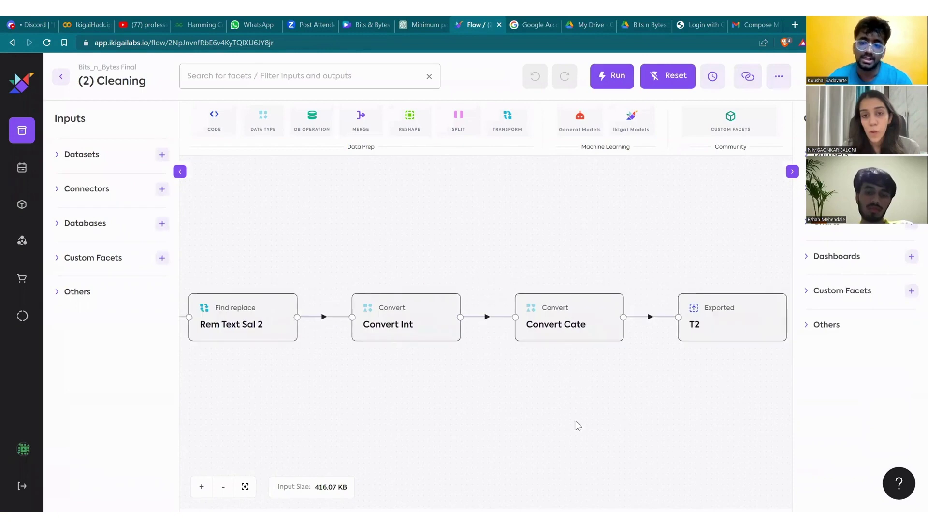
{"action": "mouse_move", "coordinate": [466, 346]}
{"action": "left_click", "coordinate": [468, 316]}
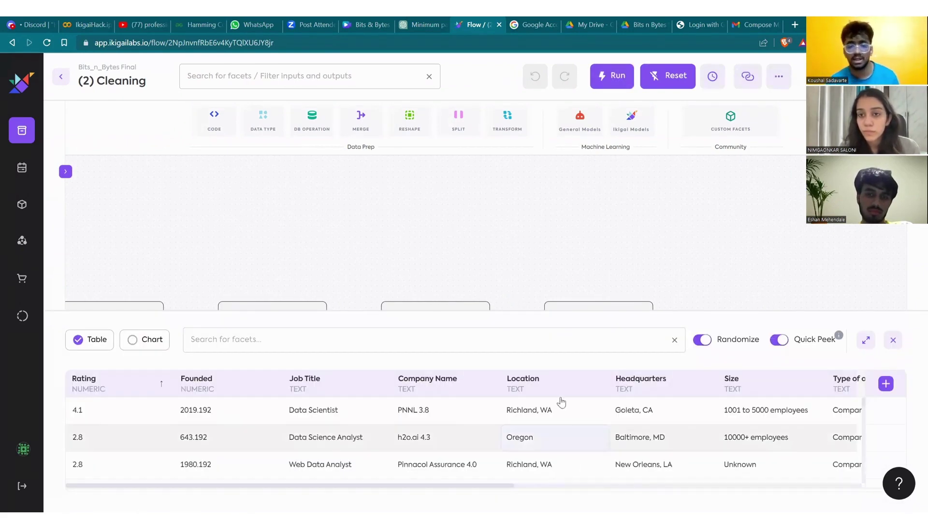
{"action": "left_click", "coordinate": [893, 341]}
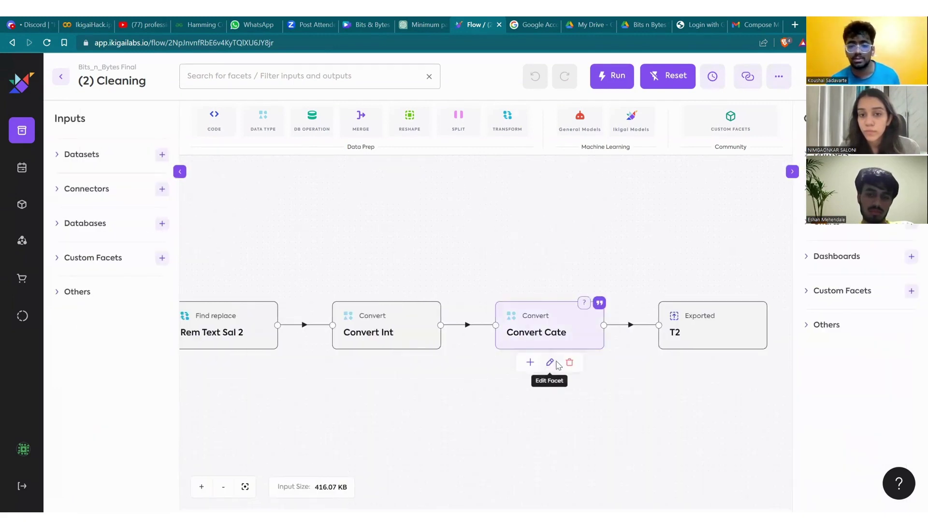
Review the column type conversions in the Convert Cate step, cancelling without changes.
{"action": "left_click", "coordinate": [551, 362]}
{"action": "scroll", "coordinate": [489, 342], "scroll_direction": "down", "scroll_amount": 8}
{"action": "scroll", "coordinate": [490, 338], "scroll_direction": "up", "scroll_amount": 5}
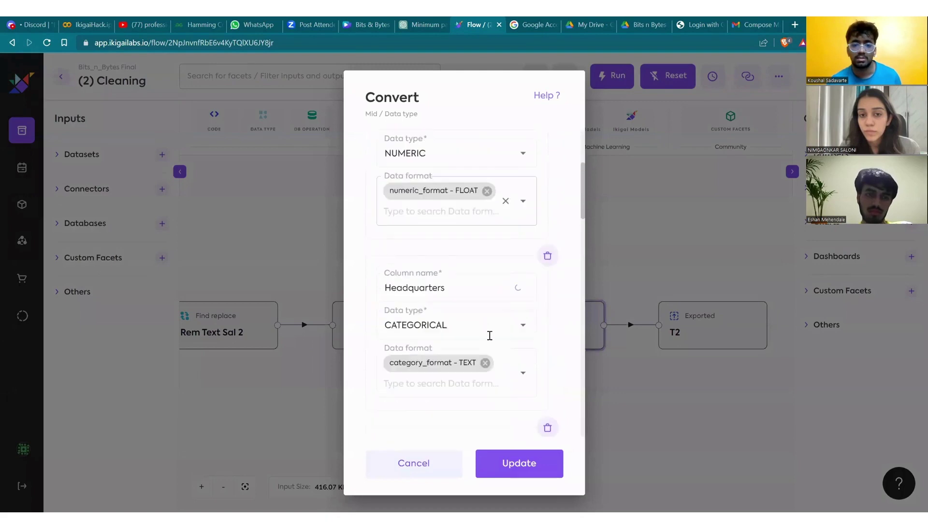
{"action": "scroll", "coordinate": [467, 348], "scroll_direction": "down", "scroll_amount": 6}
{"action": "left_click", "coordinate": [426, 462]}
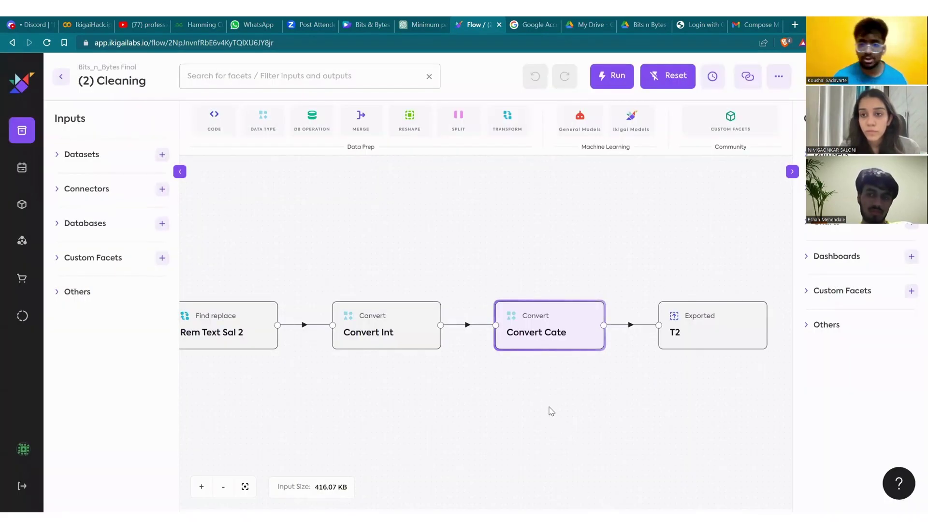
{"action": "left_click", "coordinate": [556, 322]}
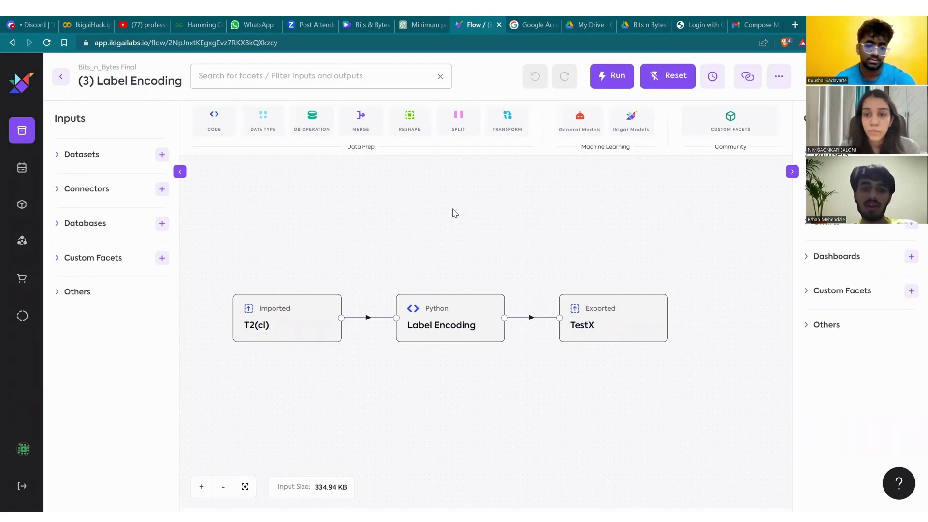
Read through the Label Encoding step's Python code, then close the code view.
{"action": "left_click", "coordinate": [426, 336]}
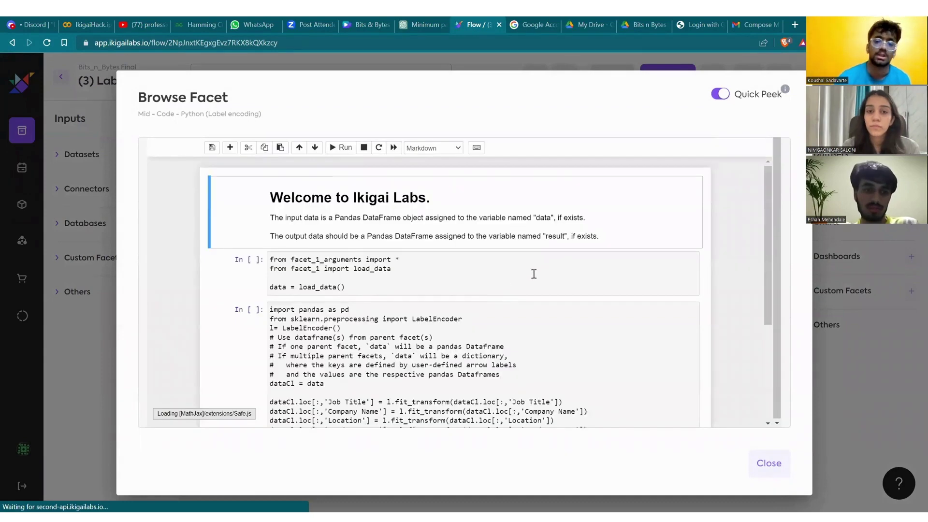
{"action": "scroll", "coordinate": [533, 274], "scroll_direction": "down", "scroll_amount": 1}
{"action": "scroll", "coordinate": [537, 271], "scroll_direction": "down", "scroll_amount": 1}
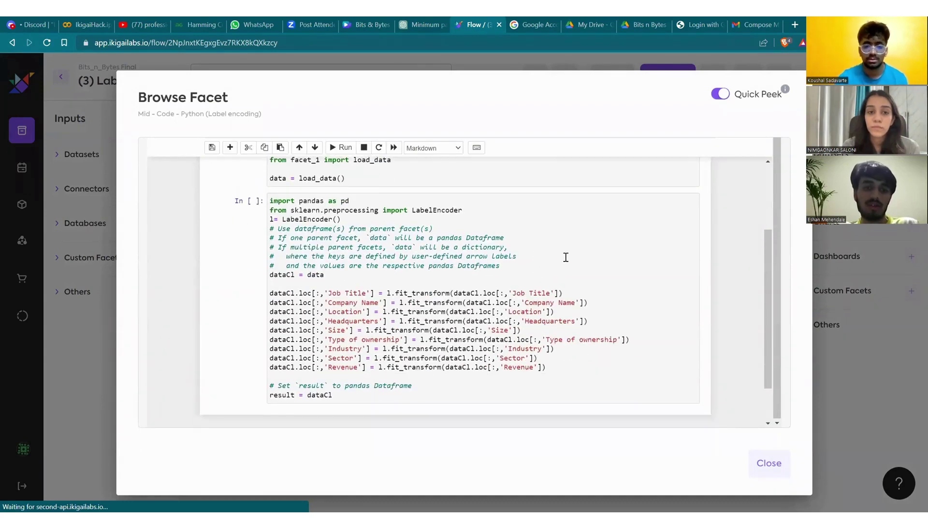
{"action": "scroll", "coordinate": [563, 259], "scroll_direction": "down", "scroll_amount": 1}
{"action": "scroll", "coordinate": [565, 257], "scroll_direction": "up", "scroll_amount": 1}
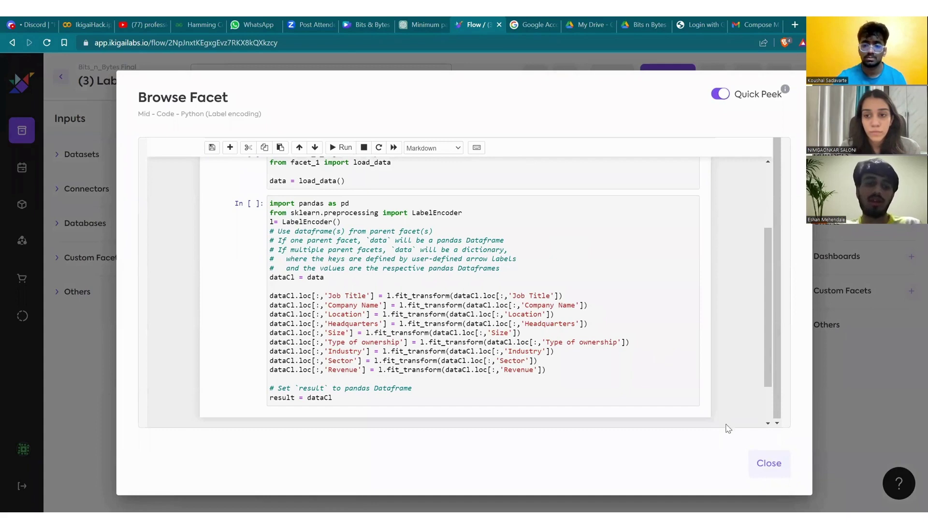
{"action": "left_click", "coordinate": [769, 463]}
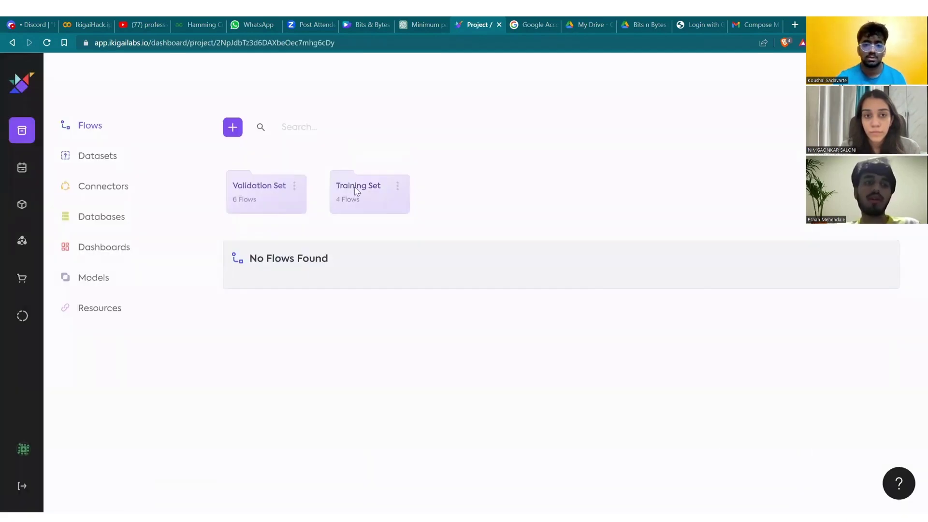
Open (4) Model Training and check P2's model, target column and versions, cancelling without changes.
{"action": "left_click", "coordinate": [322, 244]}
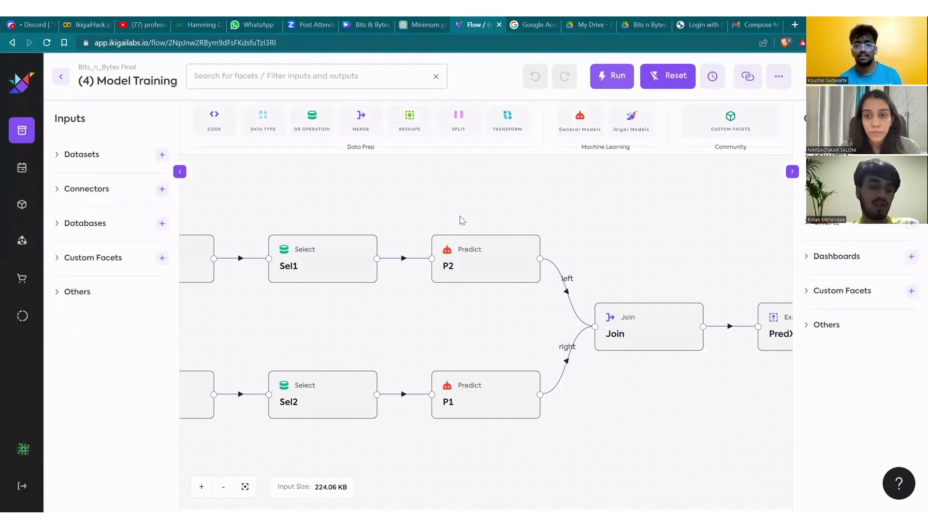
{"action": "left_click", "coordinate": [519, 236]}
{"action": "left_click", "coordinate": [523, 279]}
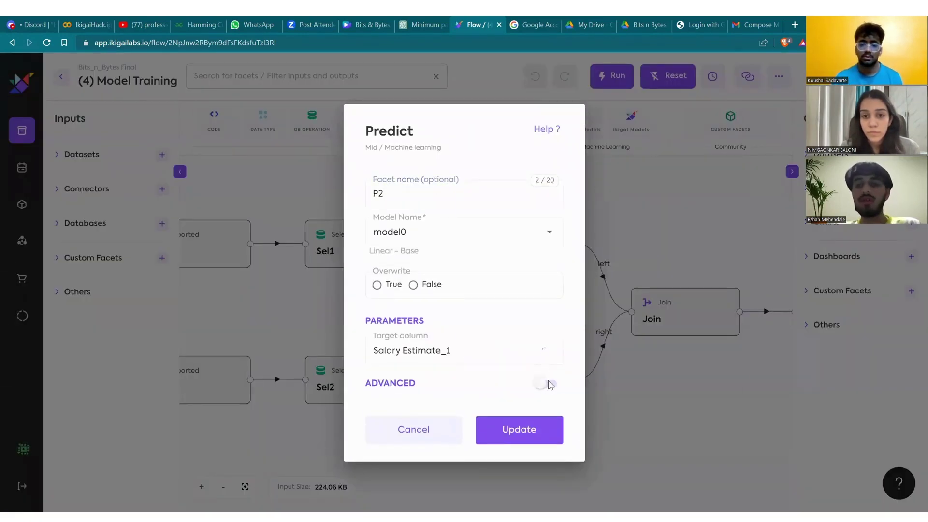
{"action": "left_click", "coordinate": [547, 383]}
{"action": "left_click", "coordinate": [574, 223]}
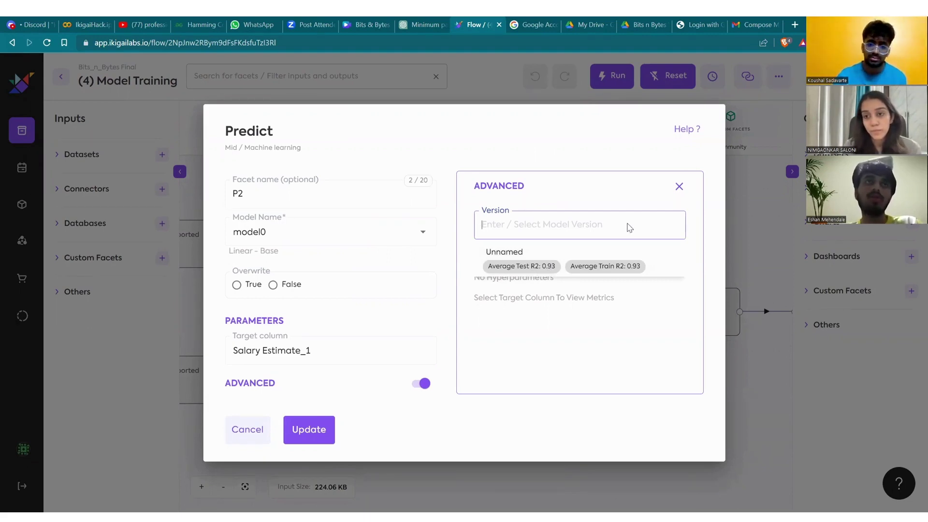
{"action": "left_click", "coordinate": [235, 436]}
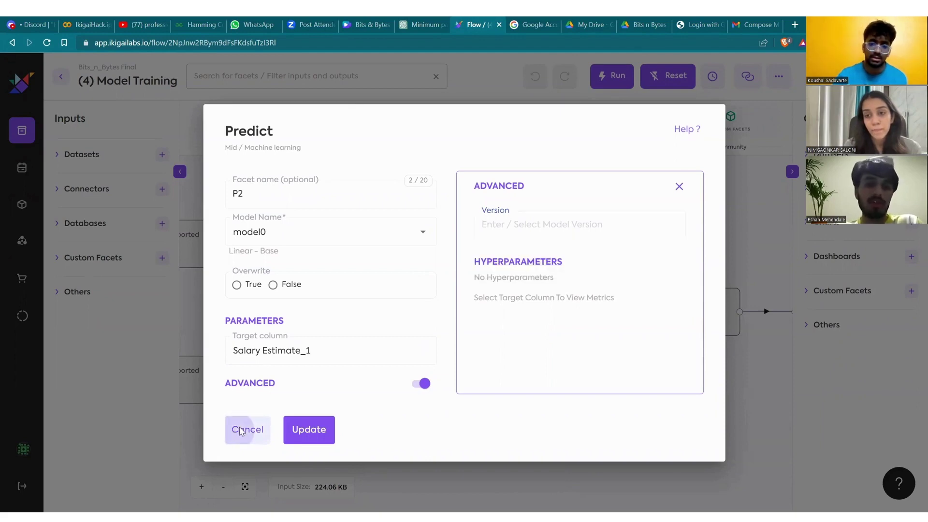
Check P1's advanced options and model versions with their R2 scores, cancelling without changes.
{"action": "left_click", "coordinate": [522, 418]}
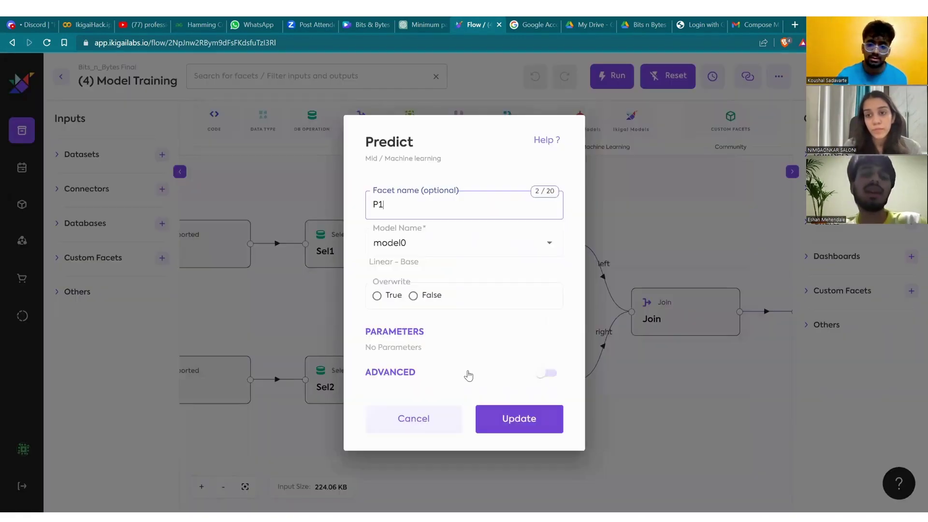
{"action": "left_click", "coordinate": [545, 383]}
{"action": "left_click", "coordinate": [562, 227]}
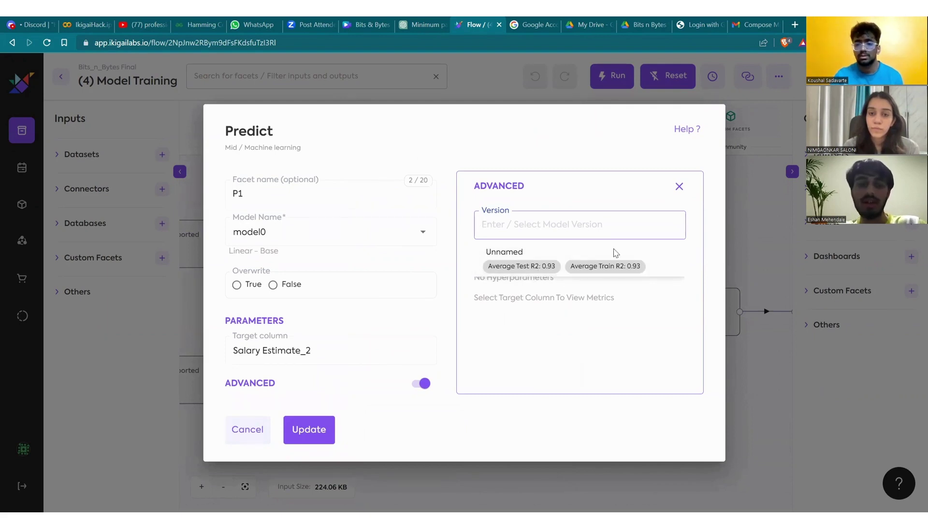
{"action": "left_click", "coordinate": [678, 187]}
{"action": "left_click", "coordinate": [413, 440]}
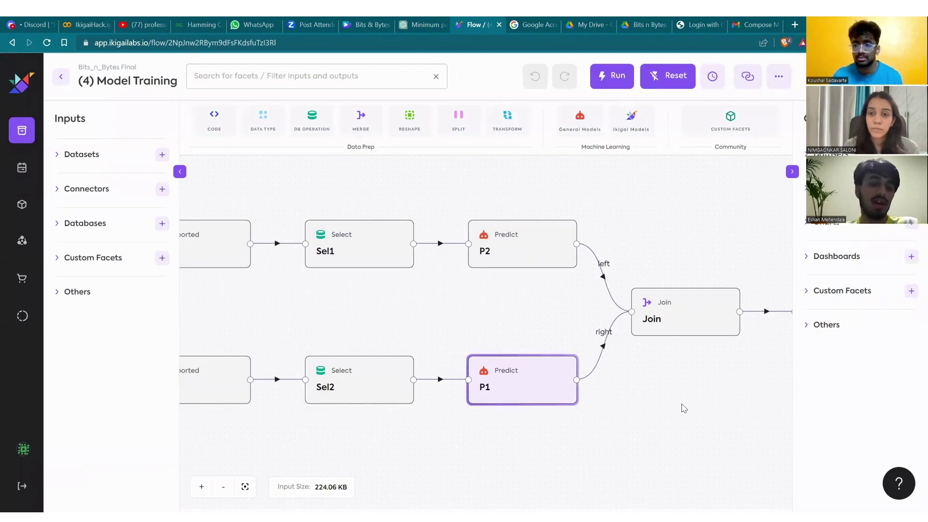
Pan the Model Training flow to its export step, then go back to the Validation Set flows.
{"action": "left_click_drag", "start_coordinate": [477, 322], "coordinate": [444, 321]}
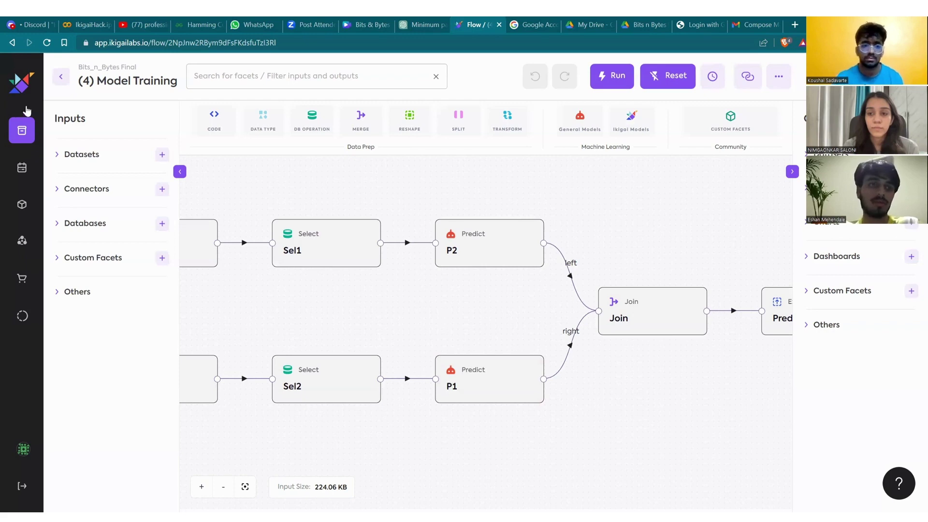
{"action": "left_click", "coordinate": [61, 76]}
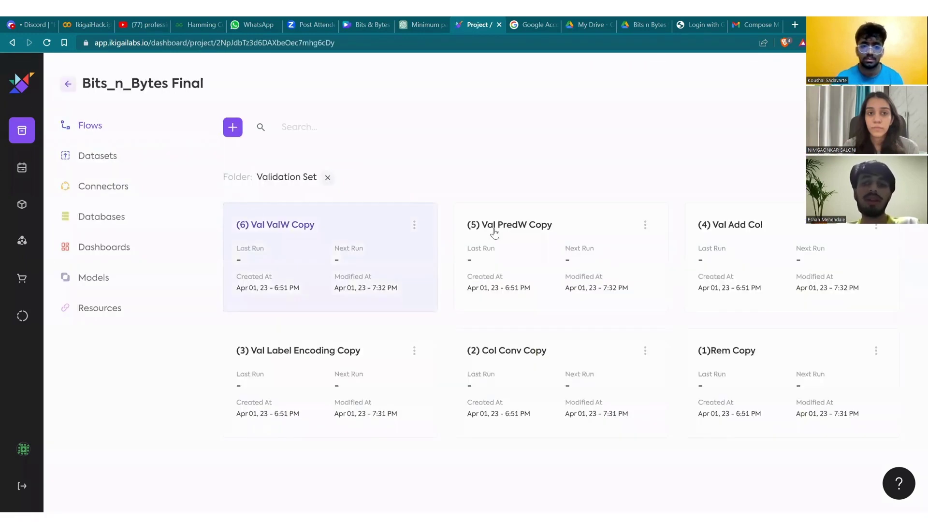
Open (6) Val ValW Copy, pan across its Rename to Val ResW steps, then go back.
{"action": "left_click", "coordinate": [365, 232]}
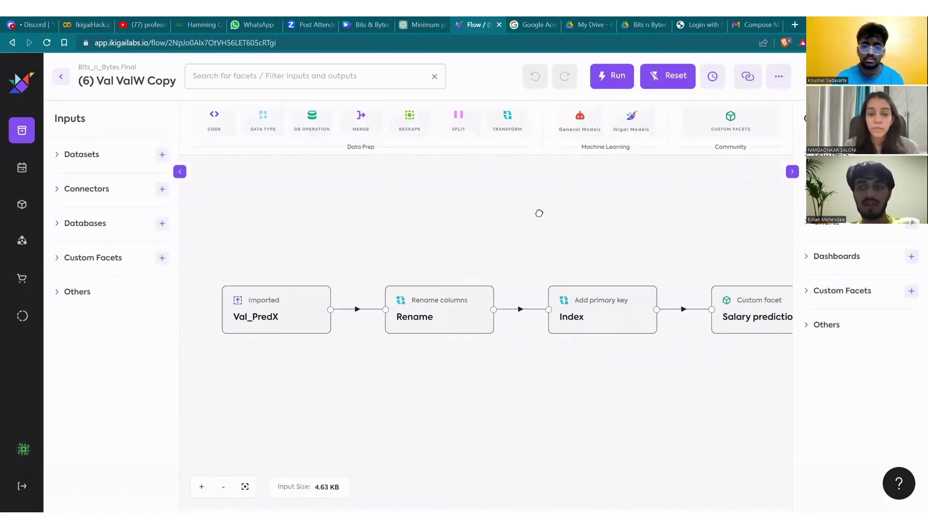
{"action": "scroll", "coordinate": [588, 236], "scroll_direction": "right", "scroll_amount": 5}
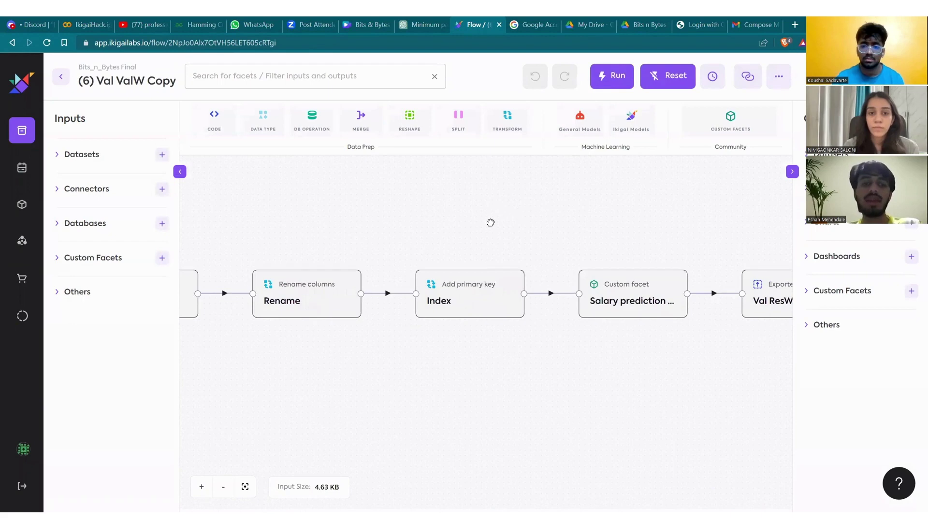
{"action": "left_click_drag", "start_coordinate": [504, 234], "coordinate": [467, 236]}
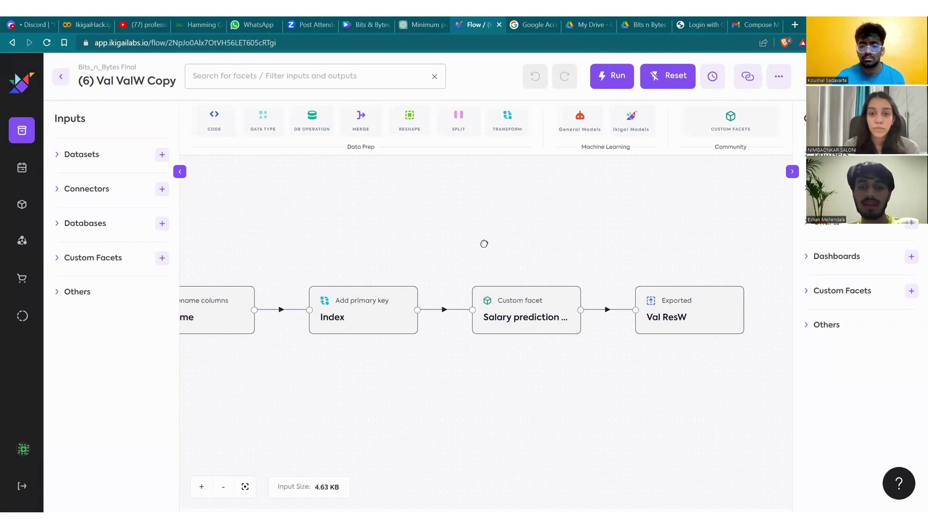
{"action": "left_click_drag", "start_coordinate": [482, 245], "coordinate": [515, 253]}
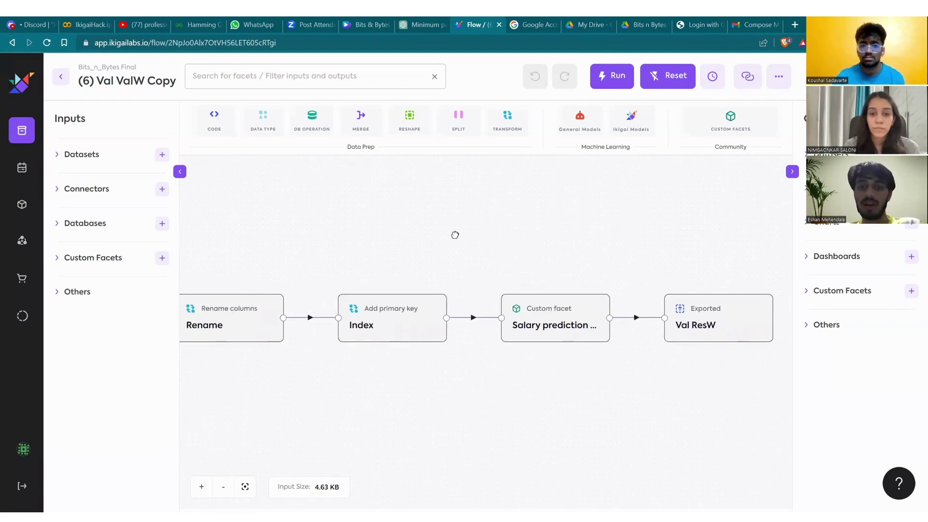
{"action": "left_click_drag", "start_coordinate": [454, 234], "coordinate": [515, 239]}
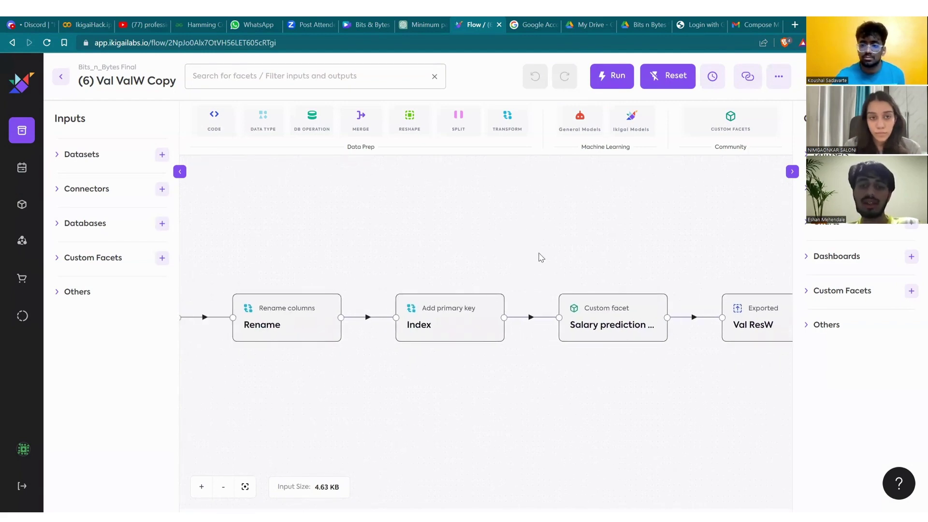
{"action": "scroll", "coordinate": [391, 205], "scroll_direction": "left", "scroll_amount": 2}
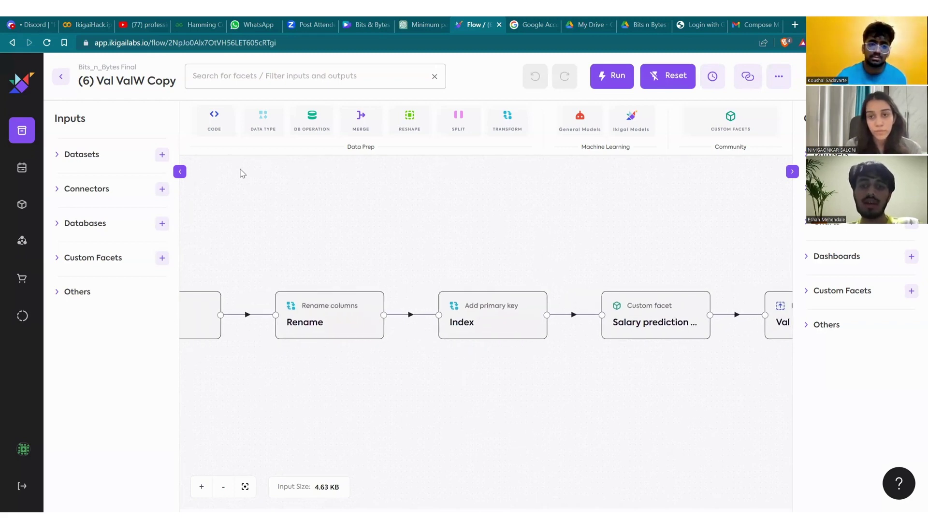
{"action": "left_click", "coordinate": [63, 75]}
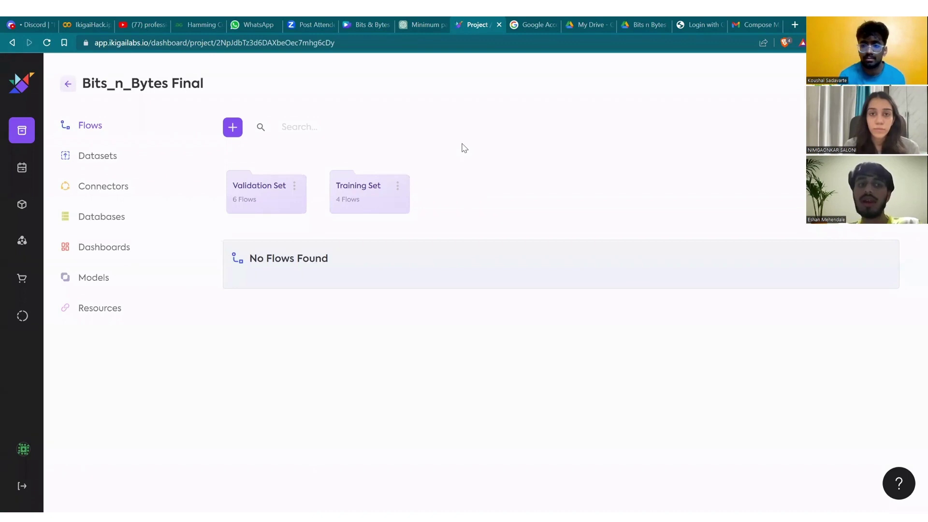
Open the Val_ResW dataset to view Minimum and Maximum Salary MSE, RMSE and MAE.
{"action": "left_click", "coordinate": [126, 161]}
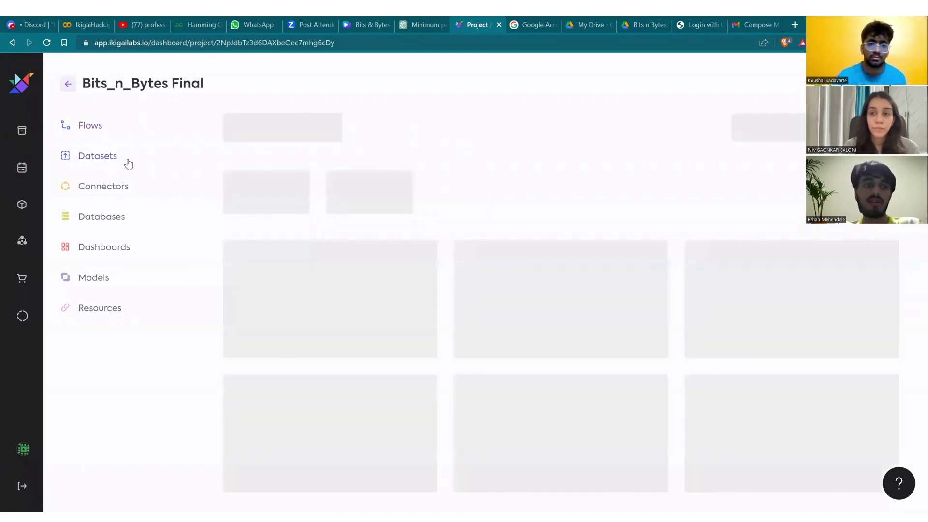
{"action": "left_click", "coordinate": [490, 265]}
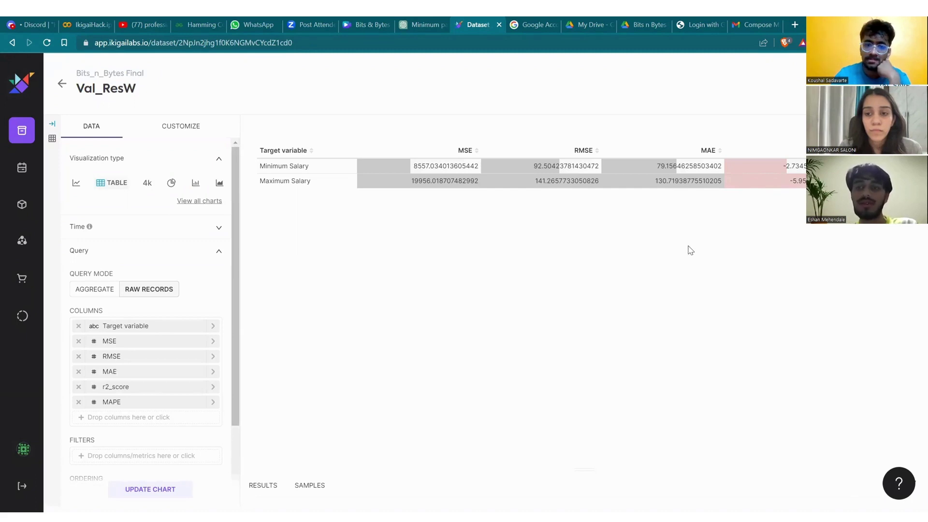
{"action": "left_click", "coordinate": [62, 84]}
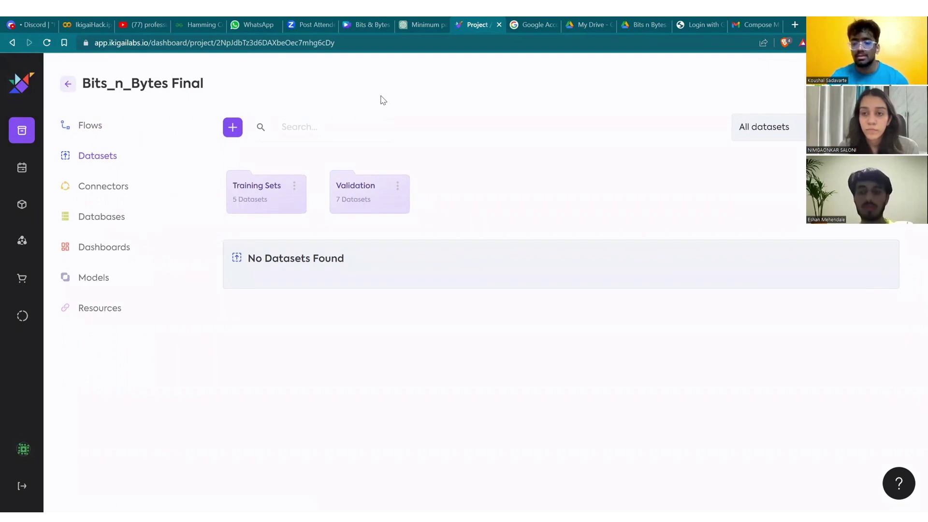
Return to the Projects overview showing the Bits_n_Bytes Final card with 10 flows, 12 datasets and 7 models.
{"action": "left_click", "coordinate": [72, 89]}
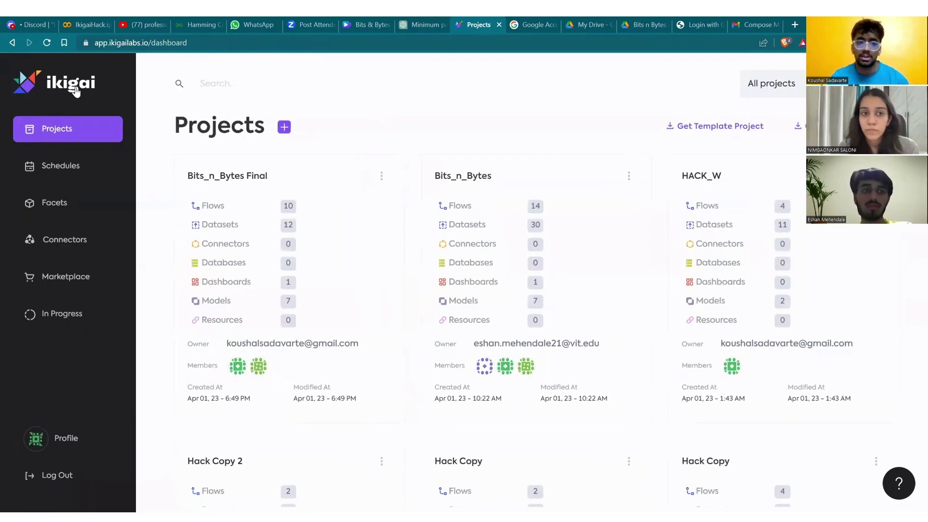